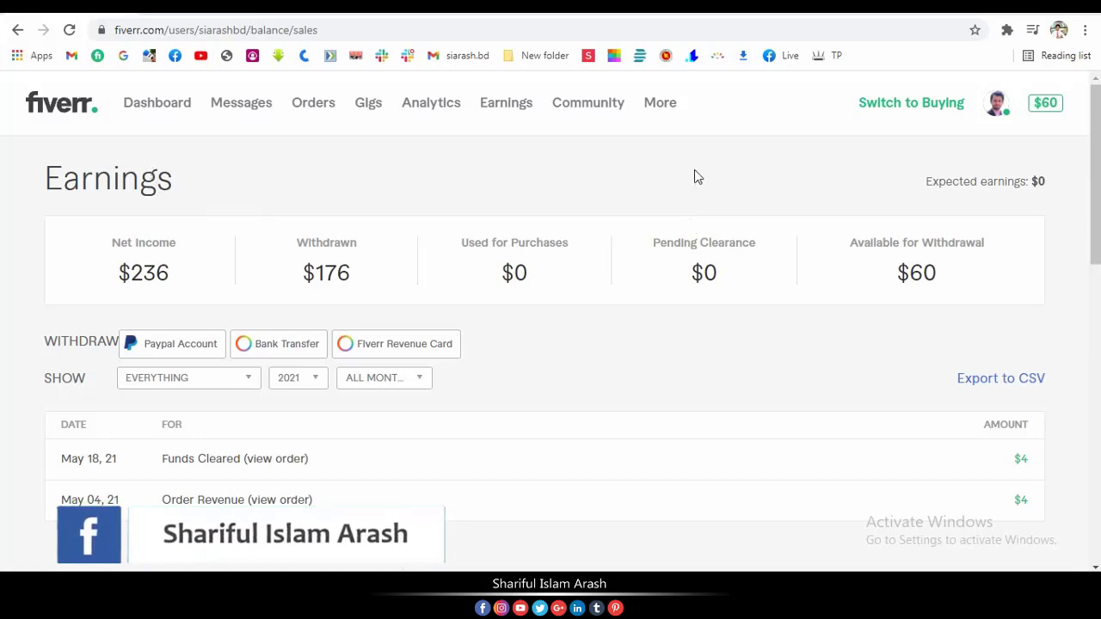
- Open Fiverr's Help & Support center and go to the Withdrawals topic for sellers
click(996, 108)
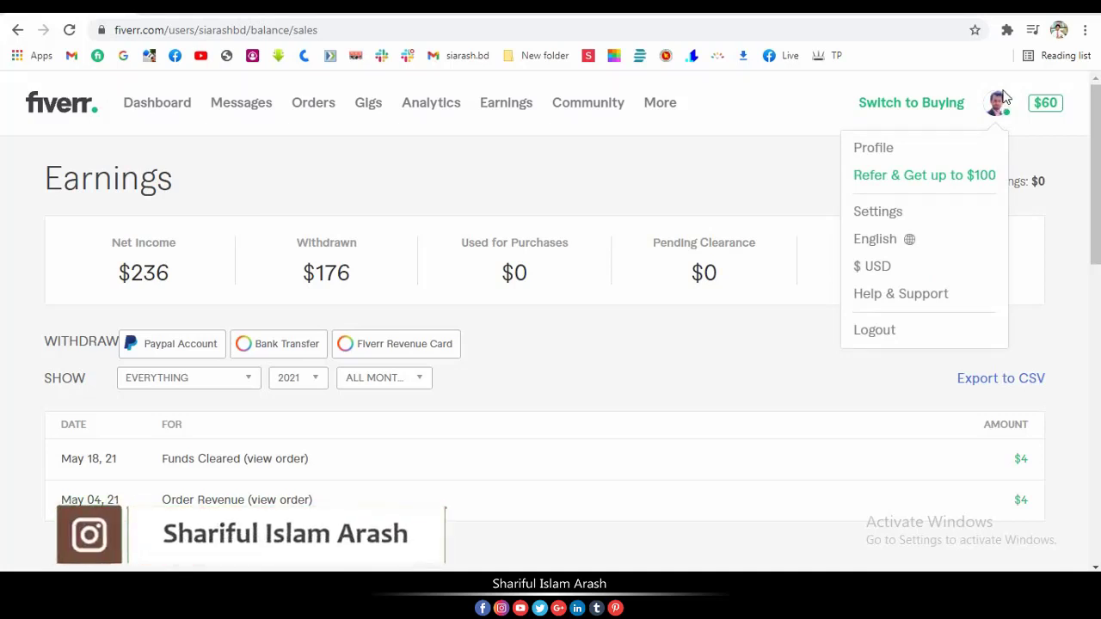
click(897, 297)
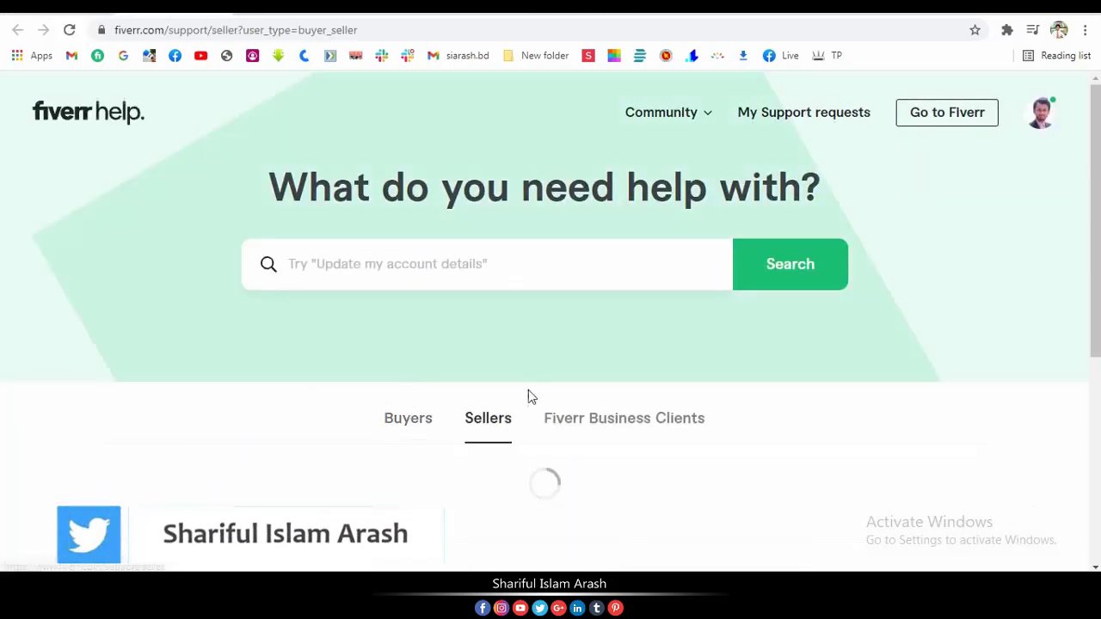
scroll(526, 396, down, 2)
scroll(721, 371, down, 3)
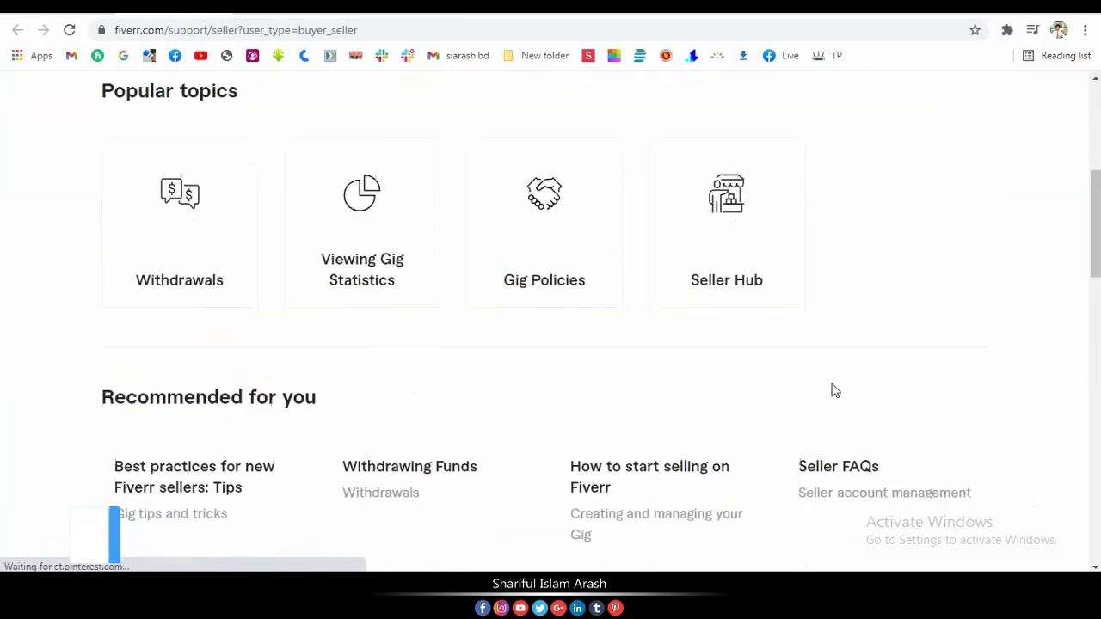
click(184, 265)
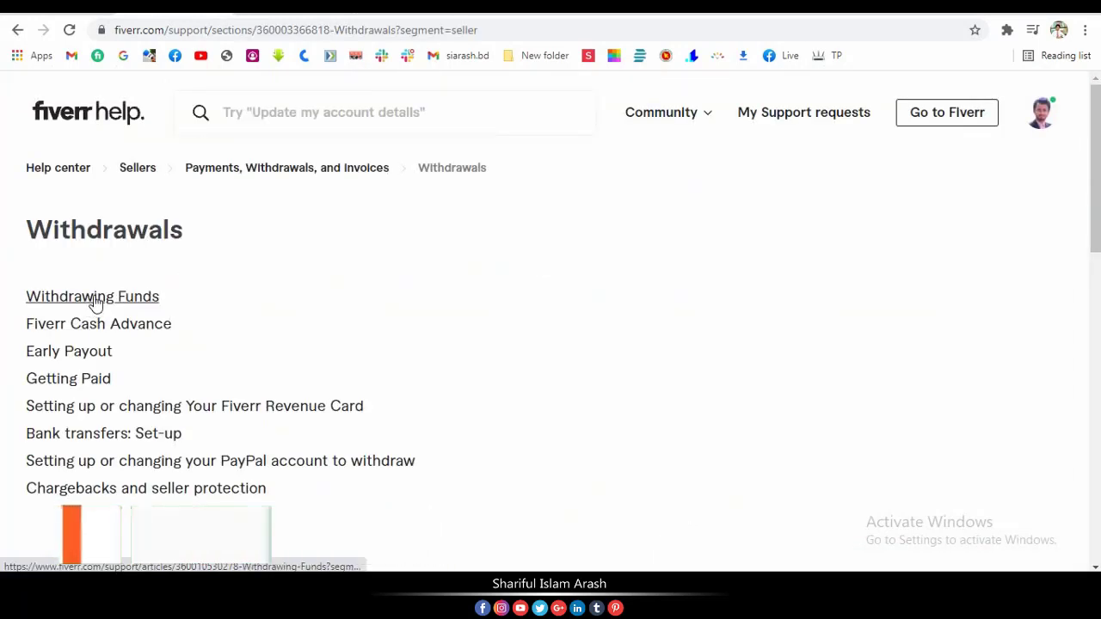
- Open the "Bank transfers: Set-up" article and read the section on updating a Payoneer account
scroll(103, 443, down, 2)
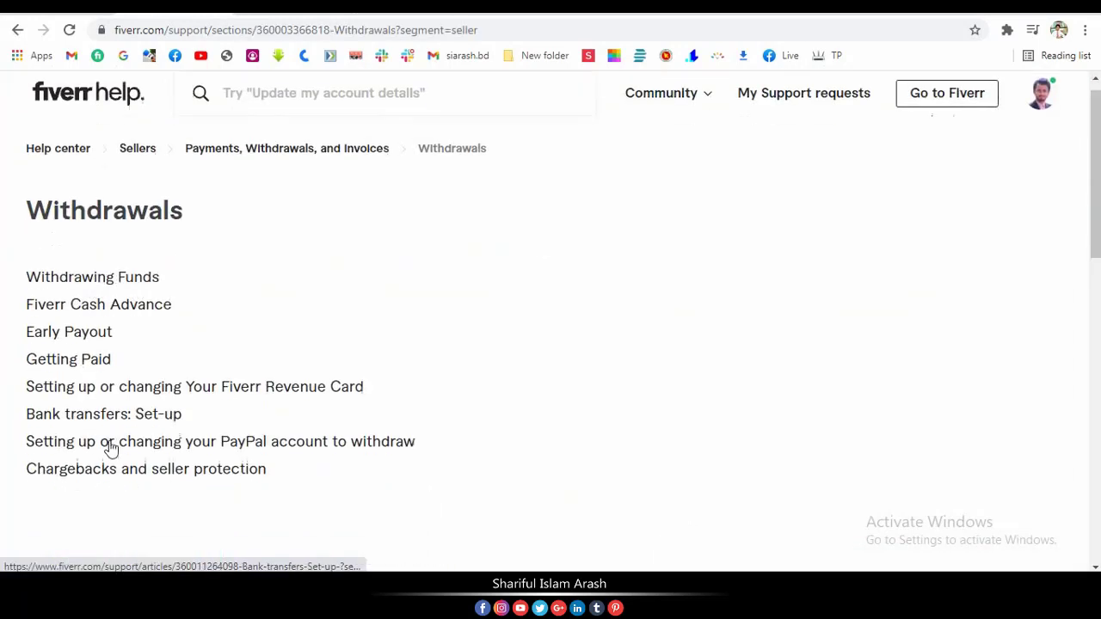
scroll(103, 387, up, 1)
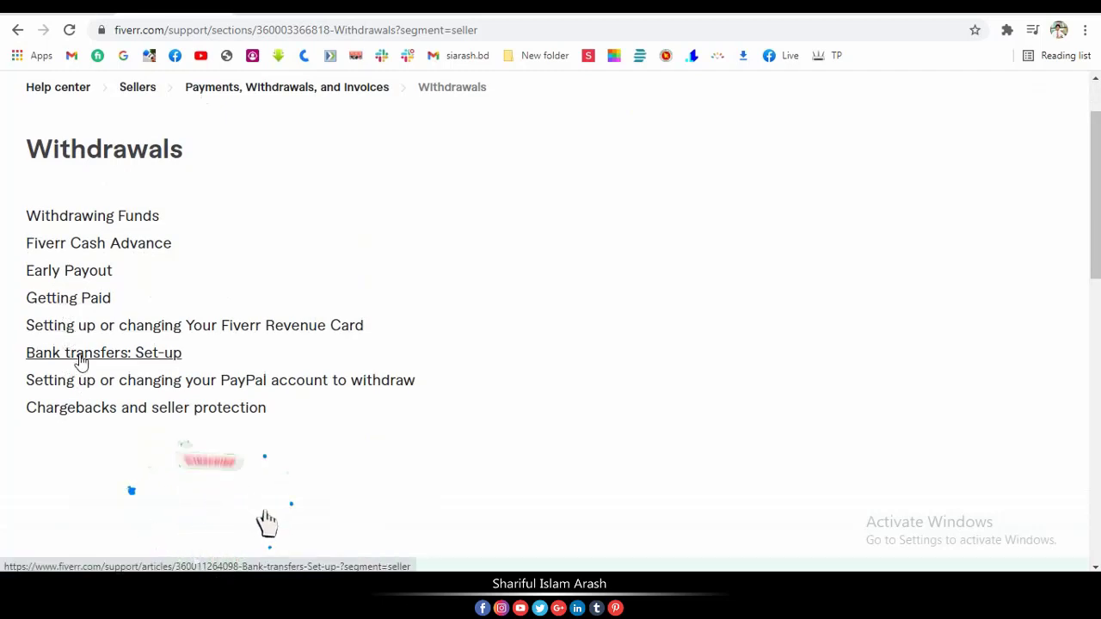
click(80, 361)
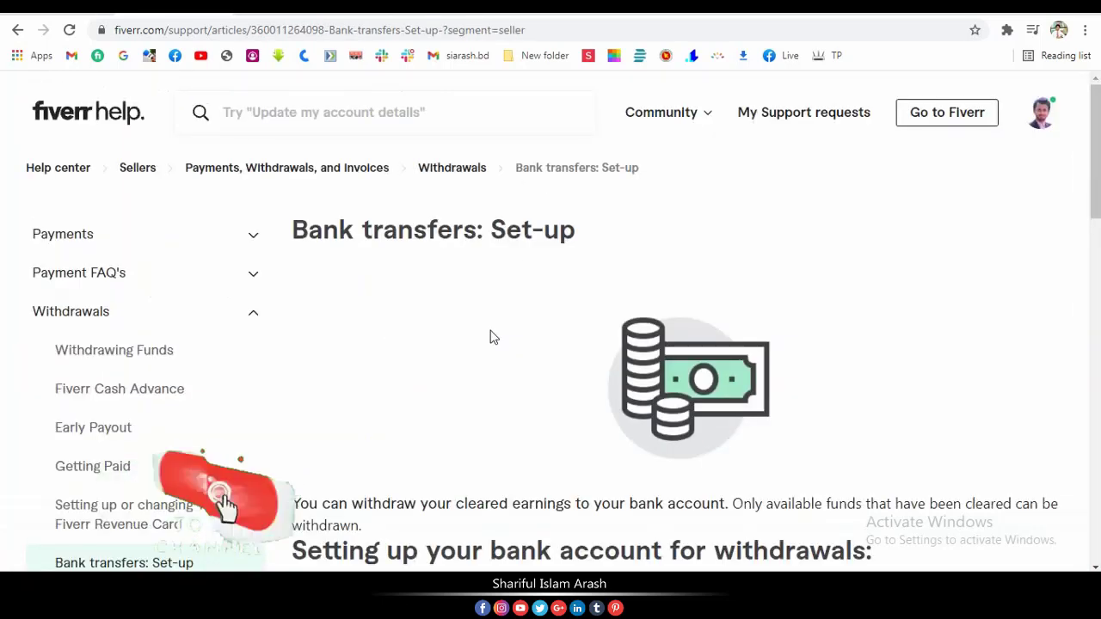
scroll(492, 355, down, 1)
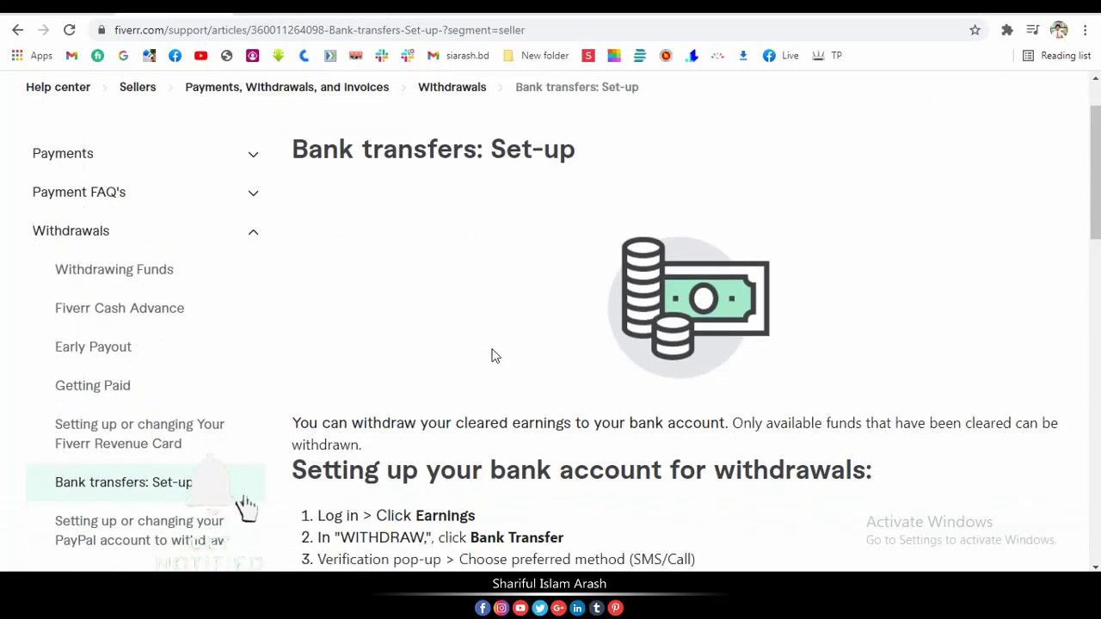
scroll(493, 355, down, 3)
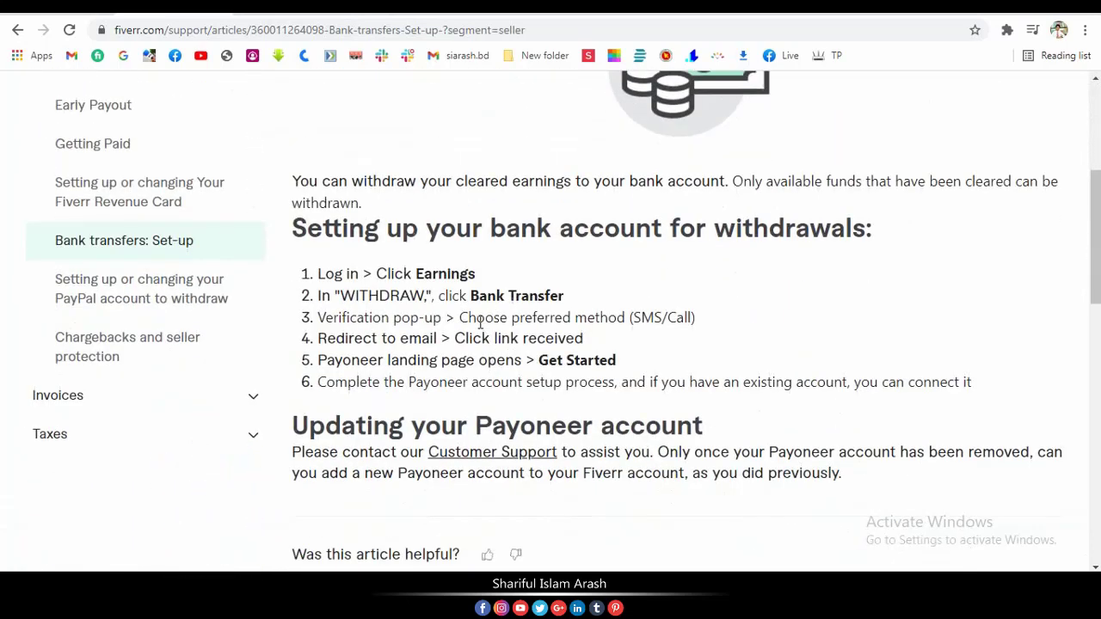
scroll(480, 322, down, 2)
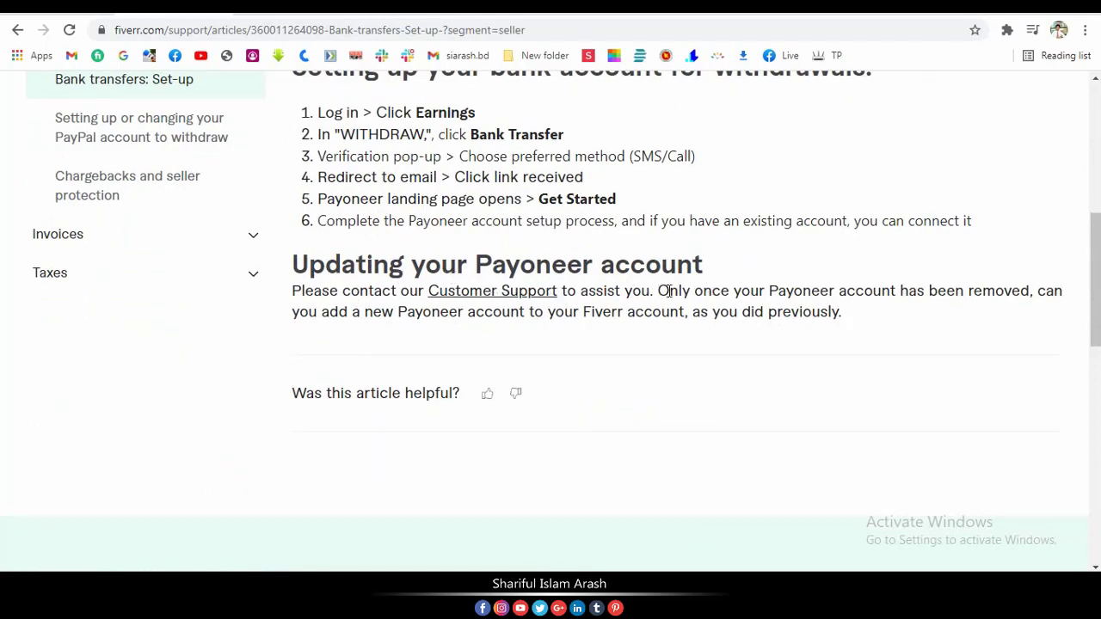
- Open the Customer Support request form from the article and set the payment issue to "I'm unable to process payment"
click(497, 293)
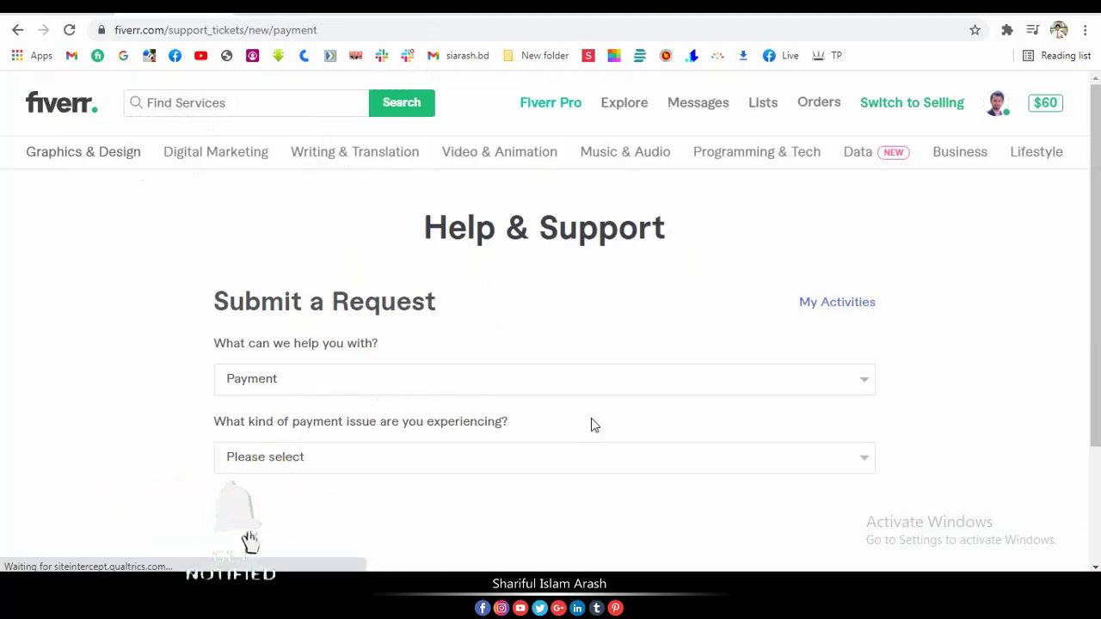
scroll(381, 416, down, 2)
scroll(538, 327, up, 2)
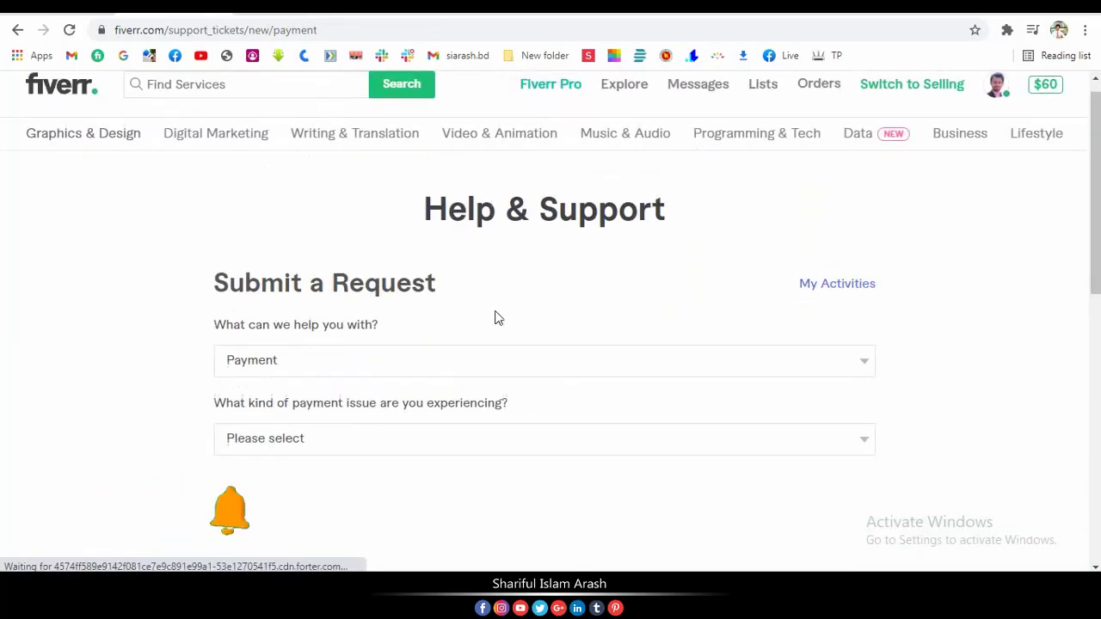
scroll(479, 342, down, 2)
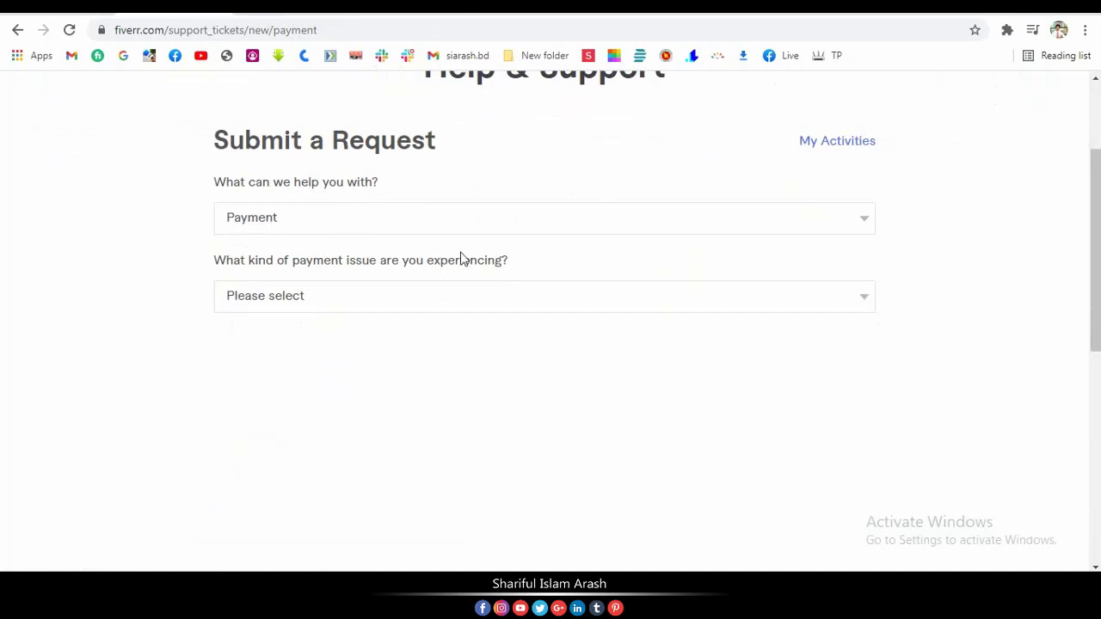
click(856, 223)
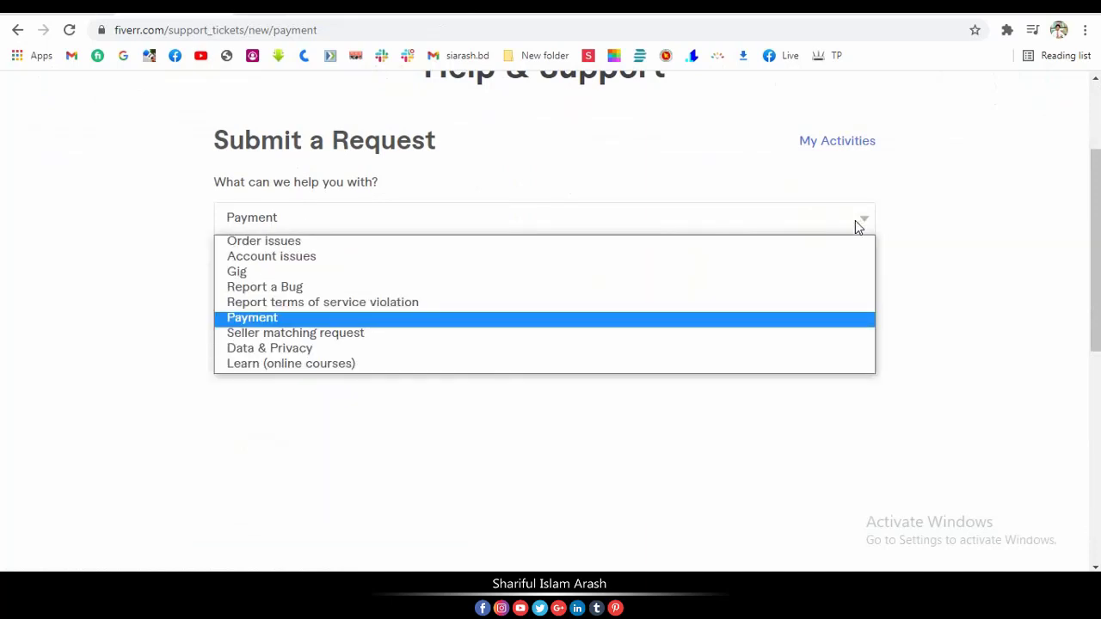
click(855, 221)
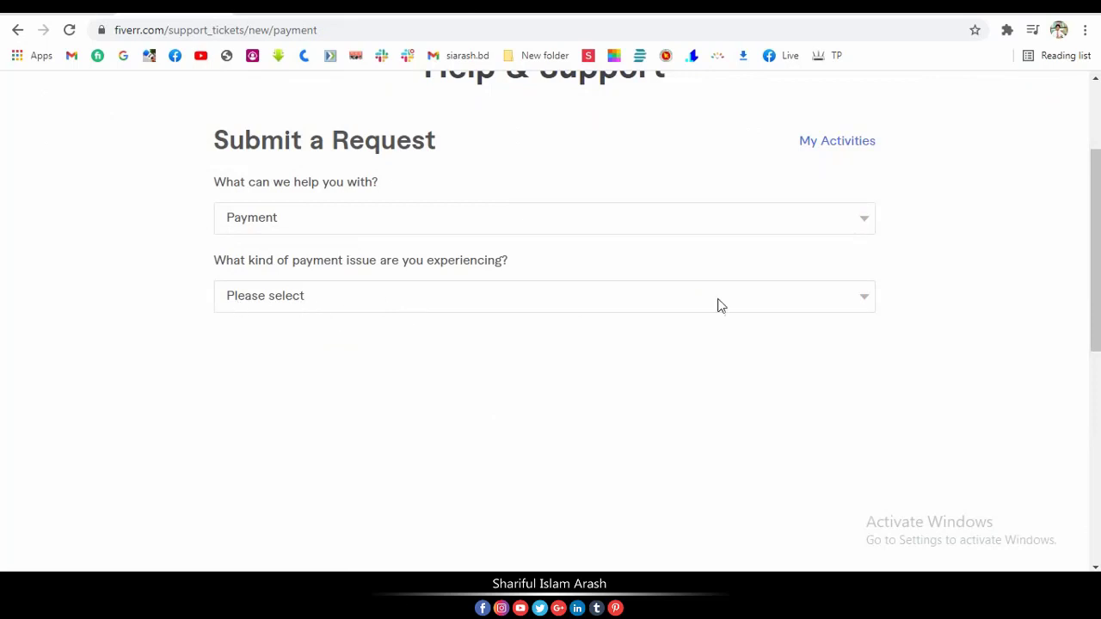
click(335, 301)
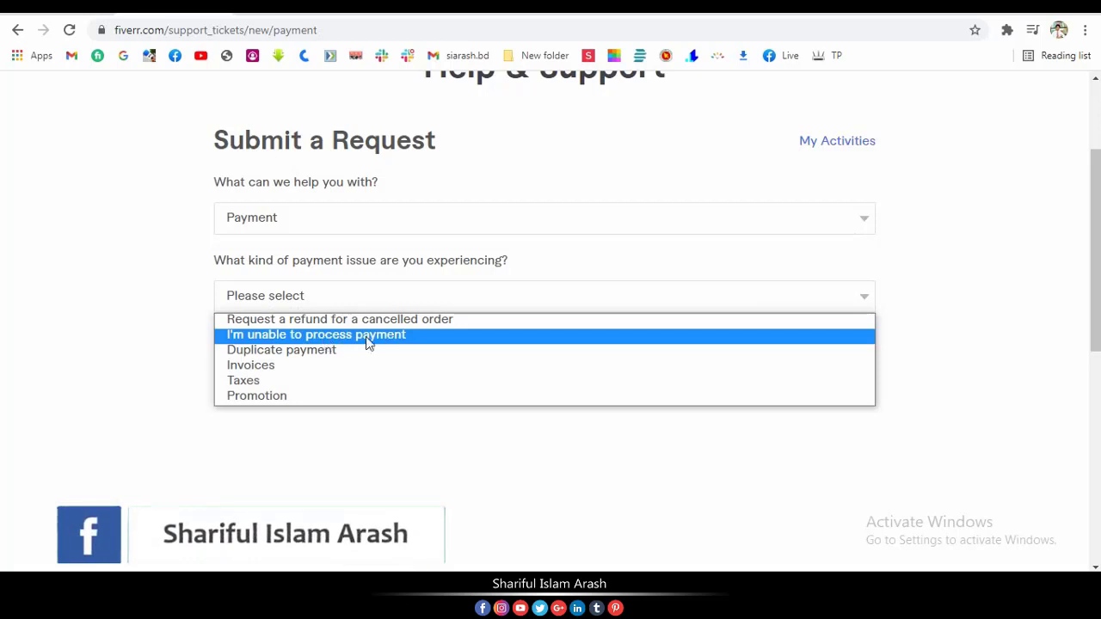
click(367, 339)
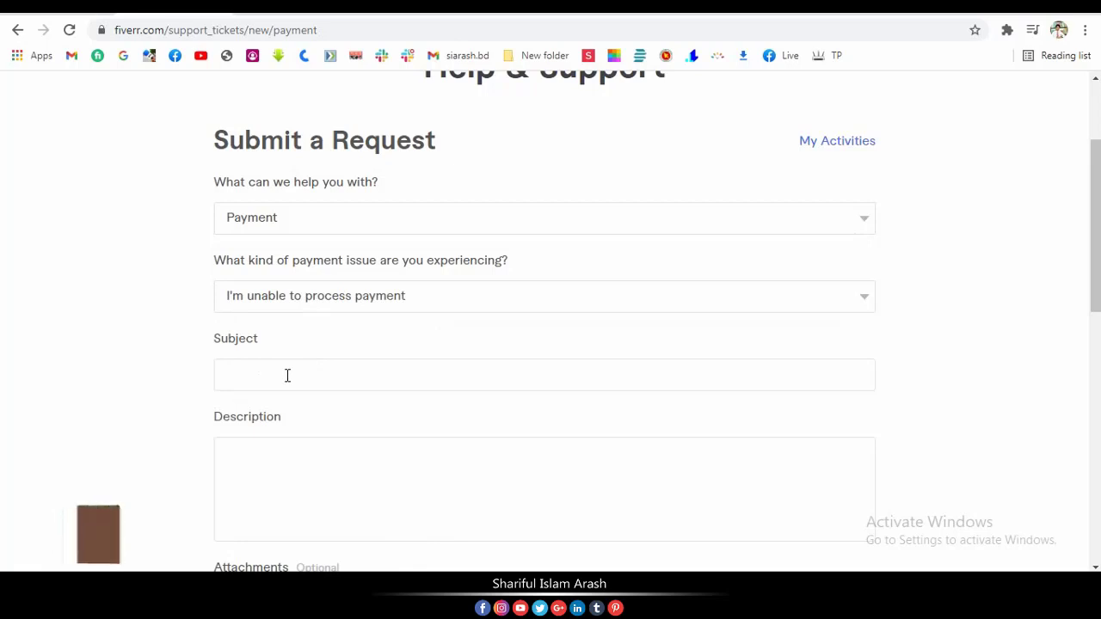
- Enter "Remove payoneer bank account" as the request's subject
click(287, 375)
text(Re)
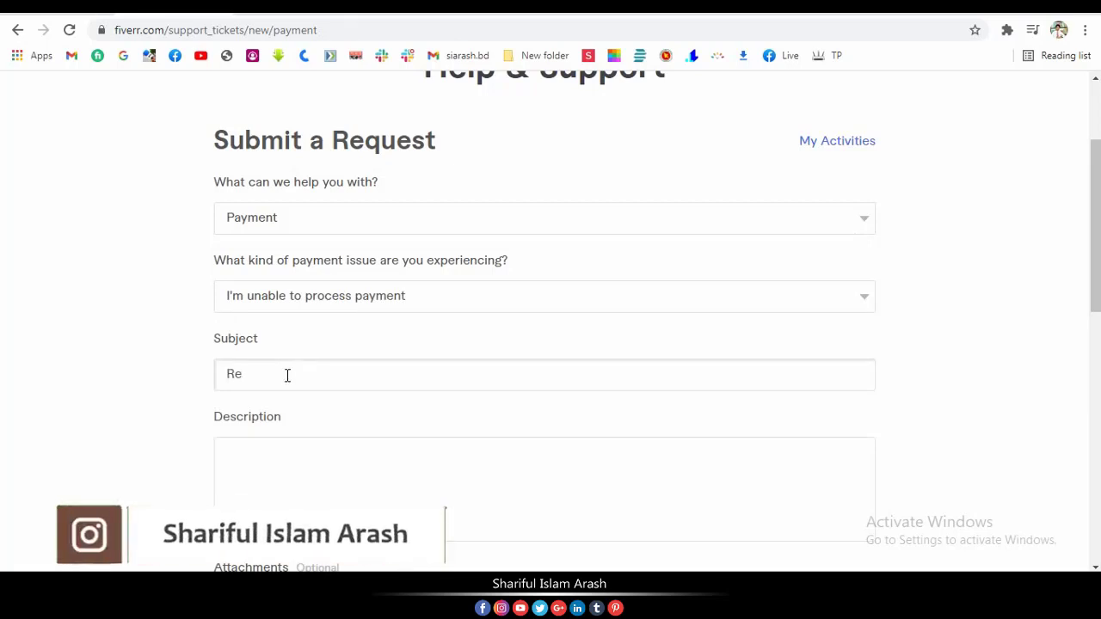
text(move)
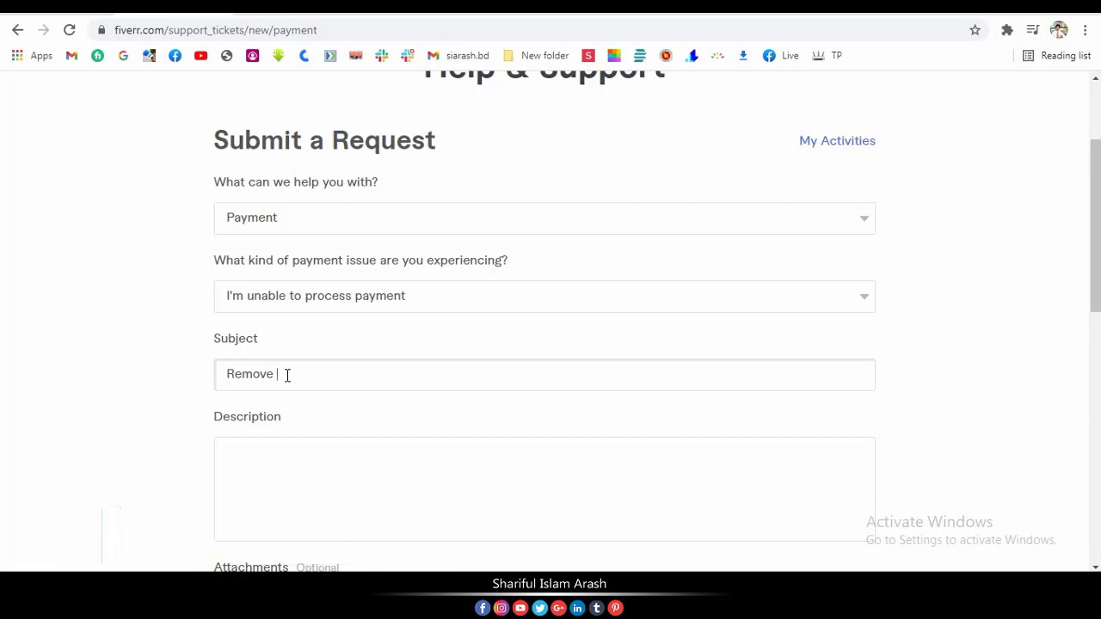
text( pay)
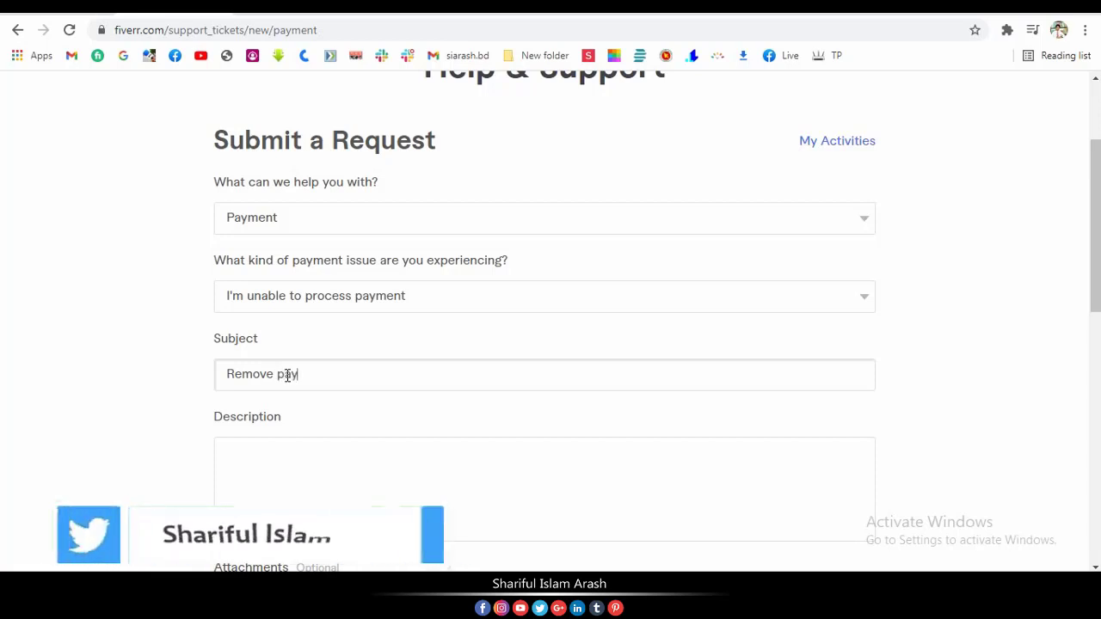
text(oneer)
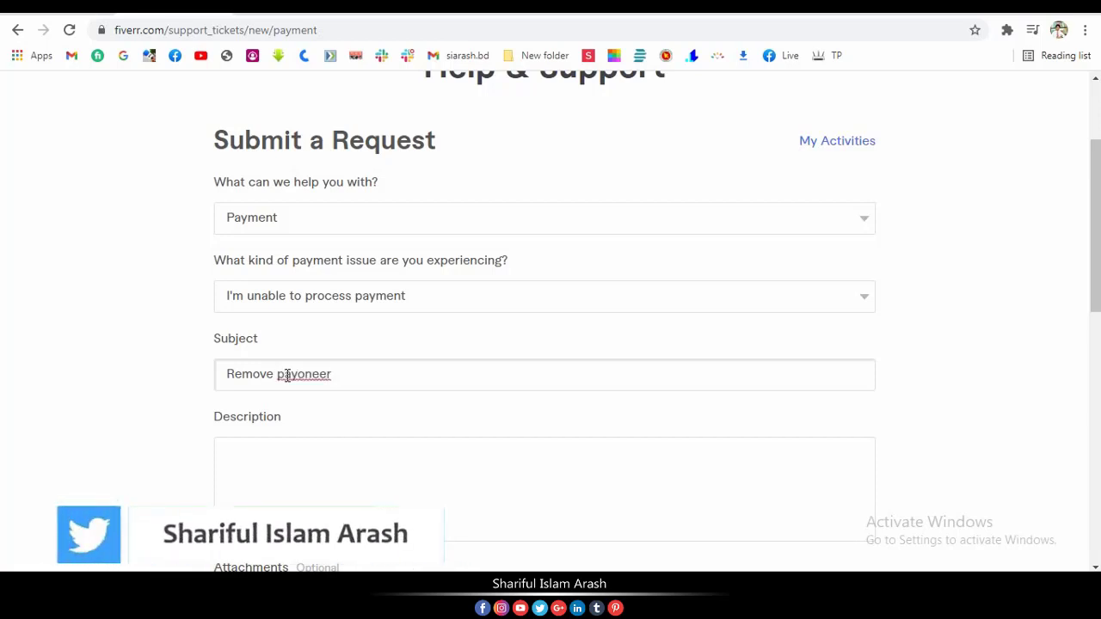
text( acc)
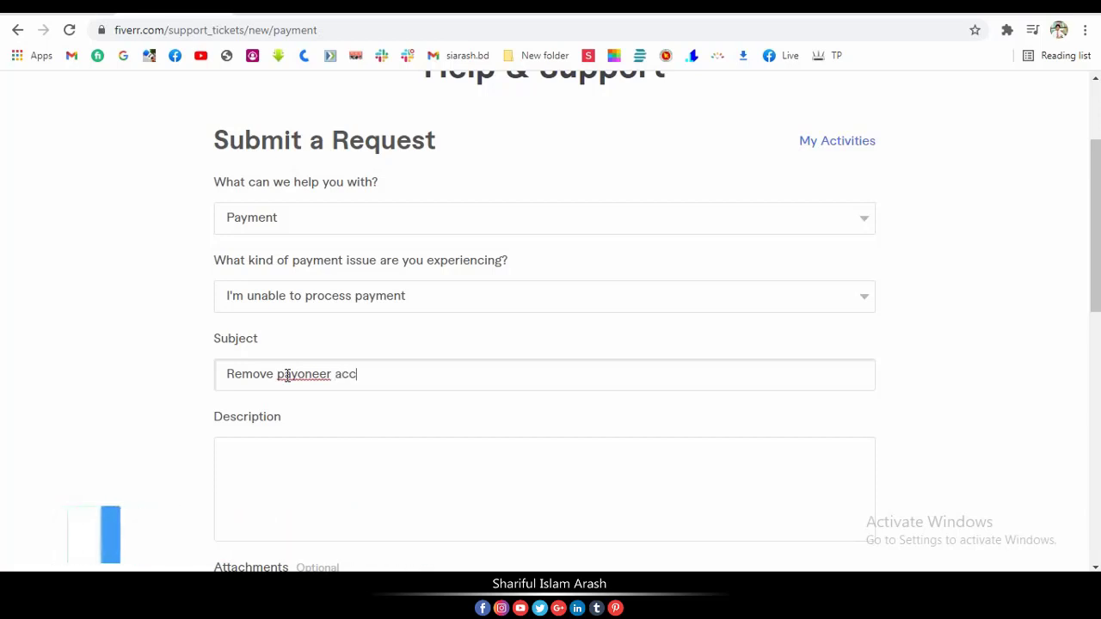
key(BackSpace)
key(BackSpace)
key(BackSpace)
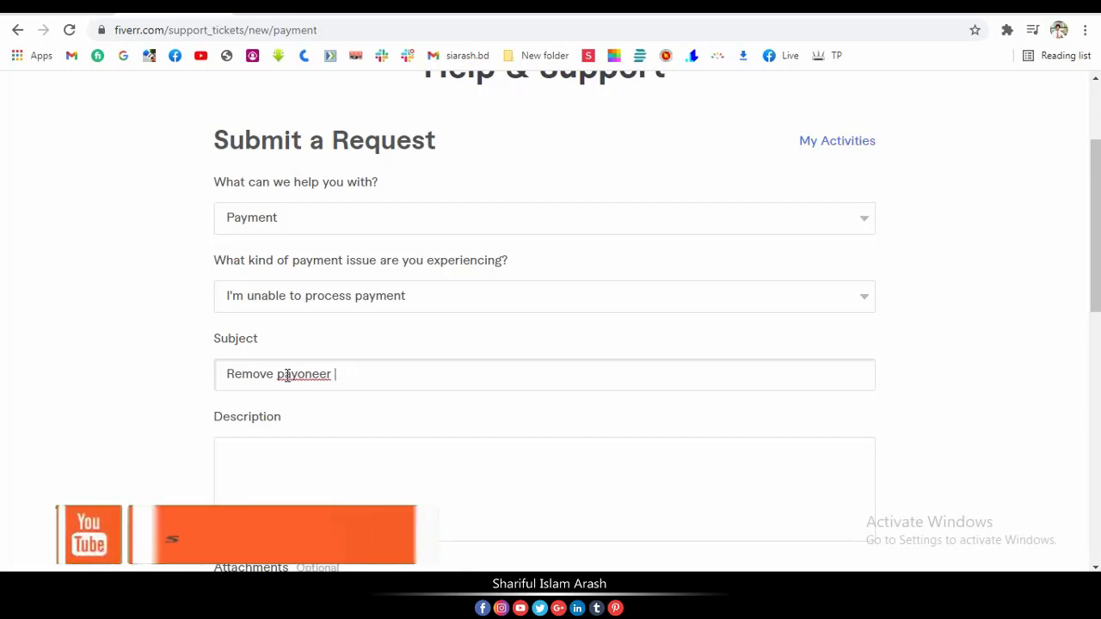
text(bank acc)
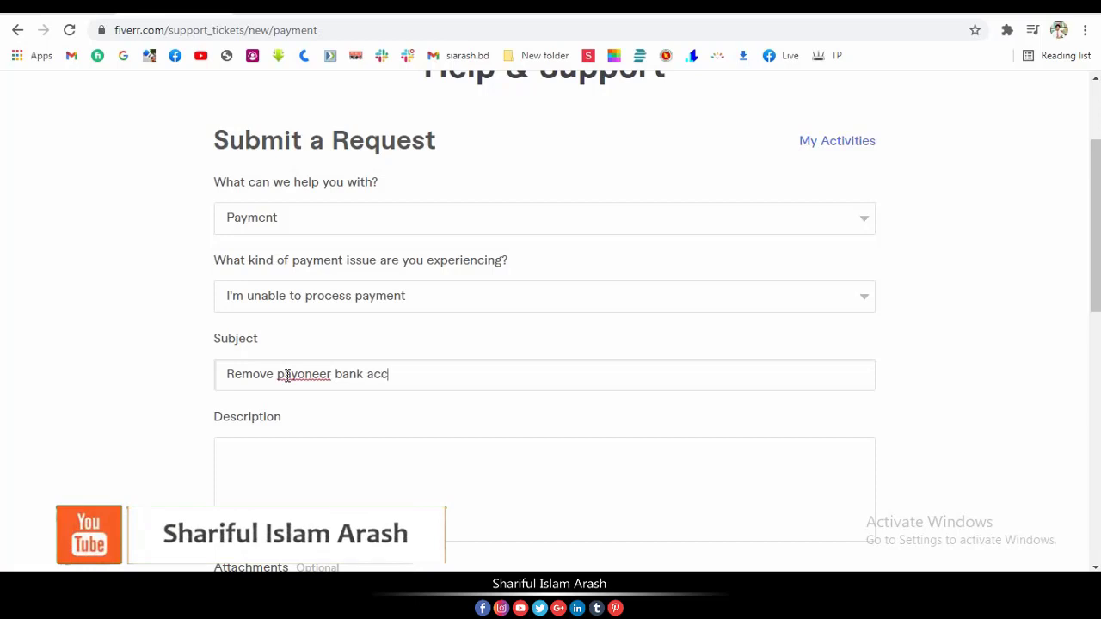
text(ount)
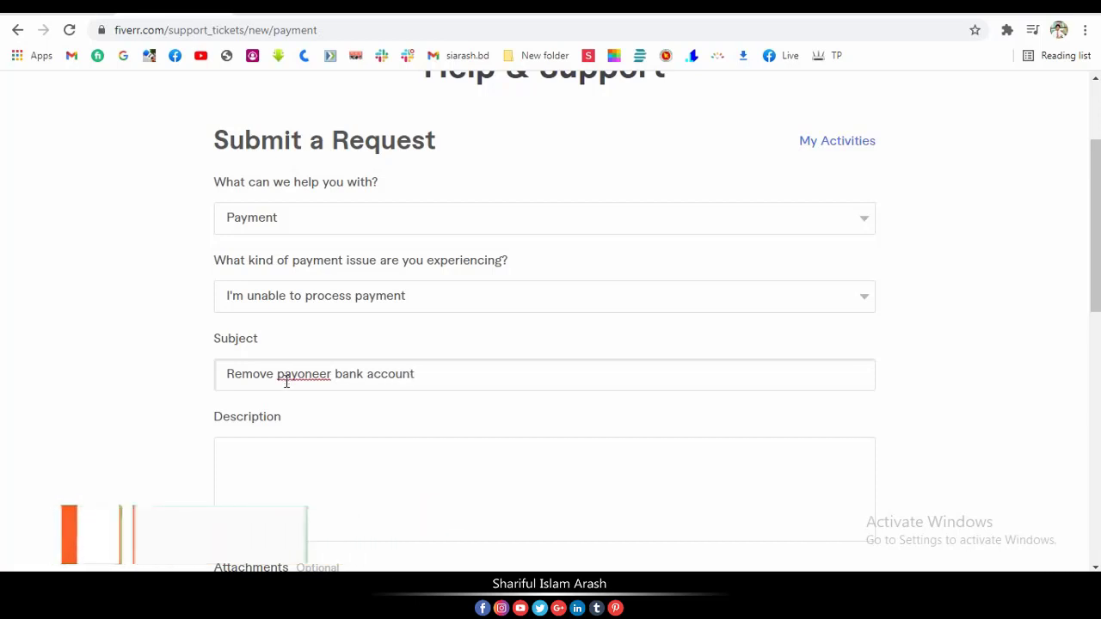
- Write a description asking to remove the blocked Payoneer bank account from Fiverr and add a new one, ending with "Thanks by" and the account username
click(248, 450)
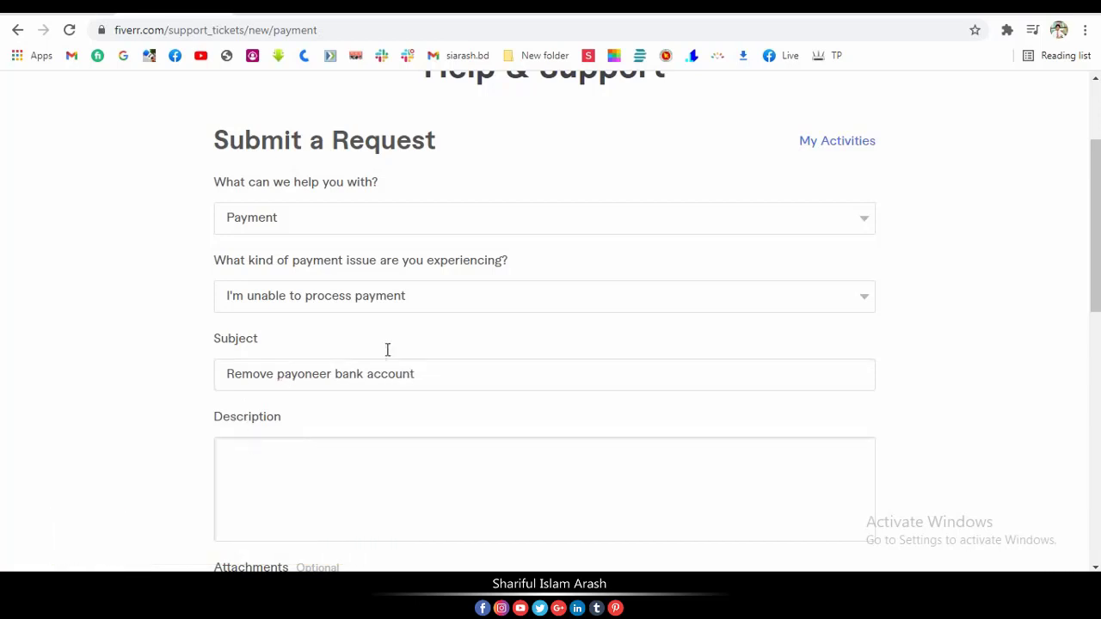
scroll(396, 398, down, 1)
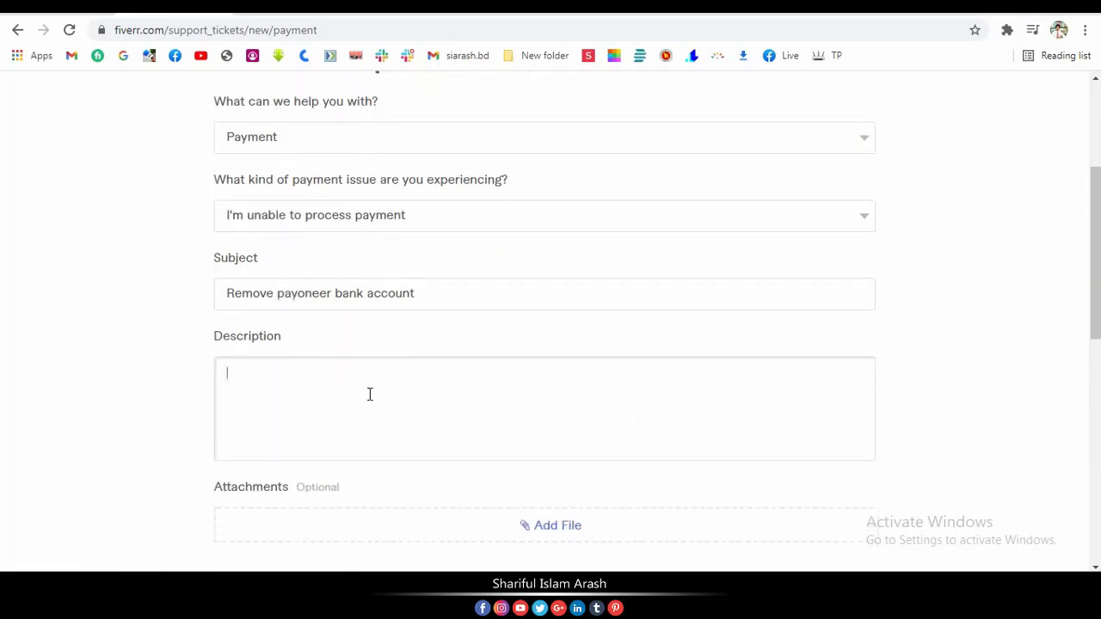
click(329, 423)
text(I want to remove my current Payoneer bank account from Fiverr. So that's how I do it. Since my Payoneer account has been blocked. So I want to add a new bank account. It would be great if you could help me with this.)
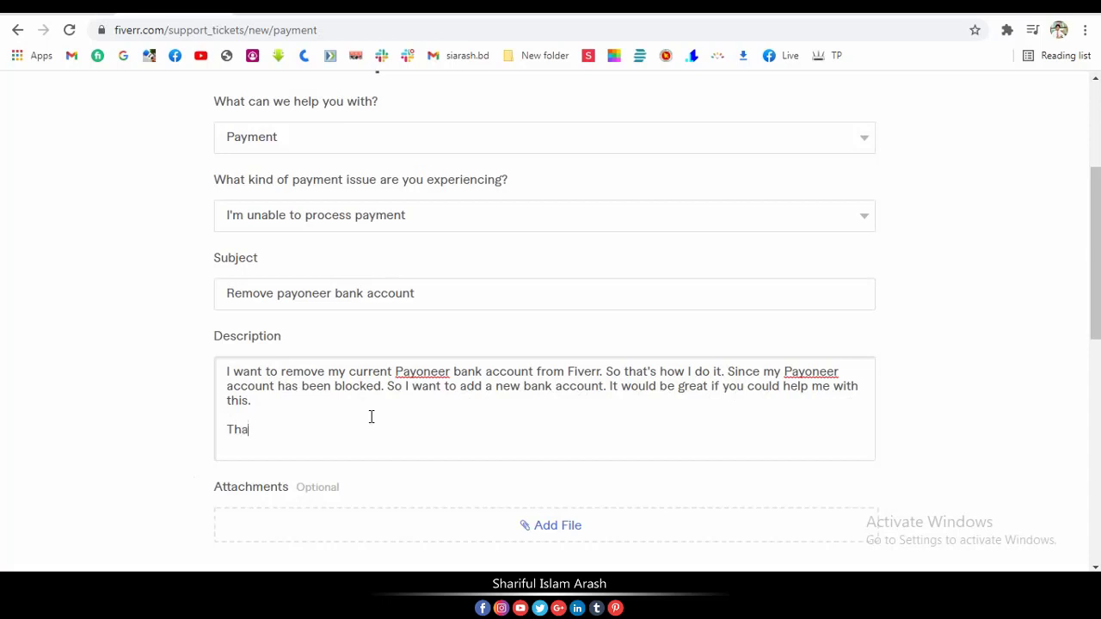
text(nks)
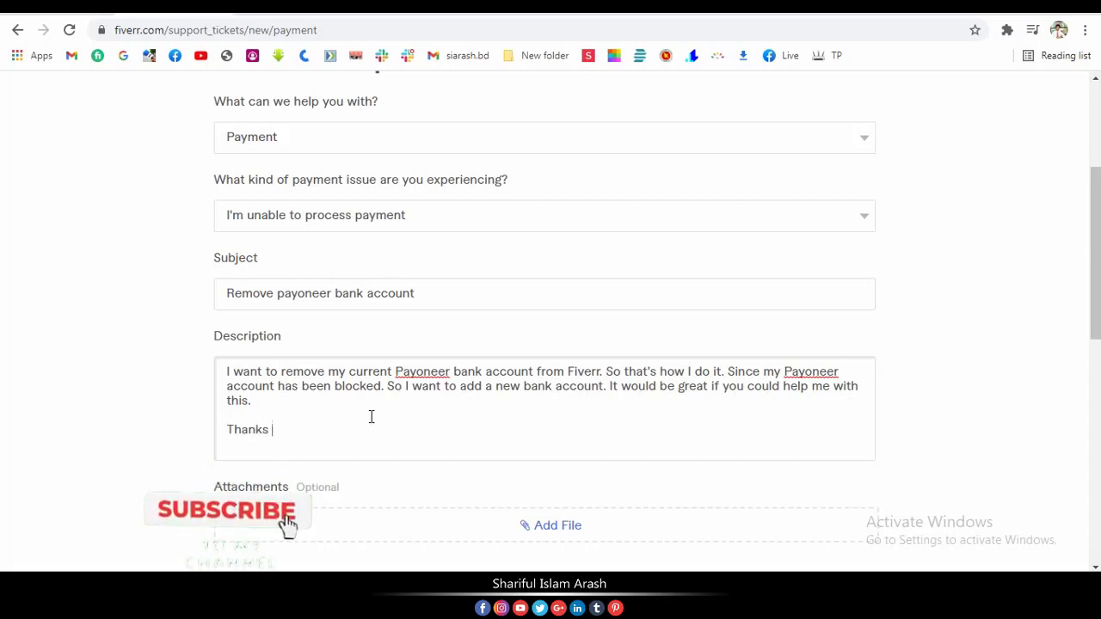
text( by)
key(Return)
text(sia)
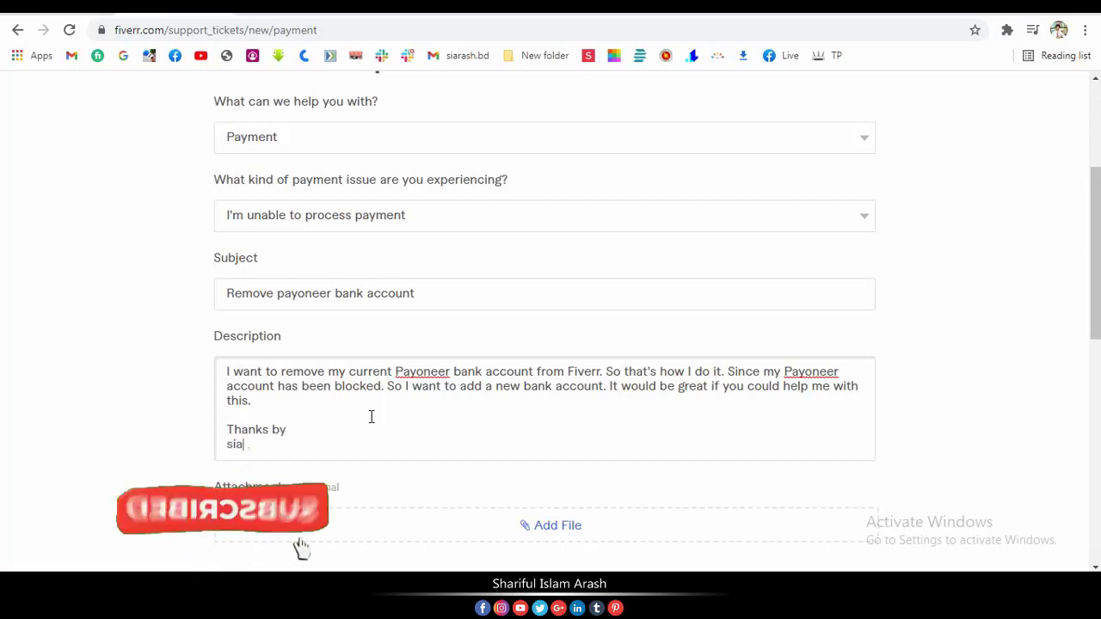
text(rashb)
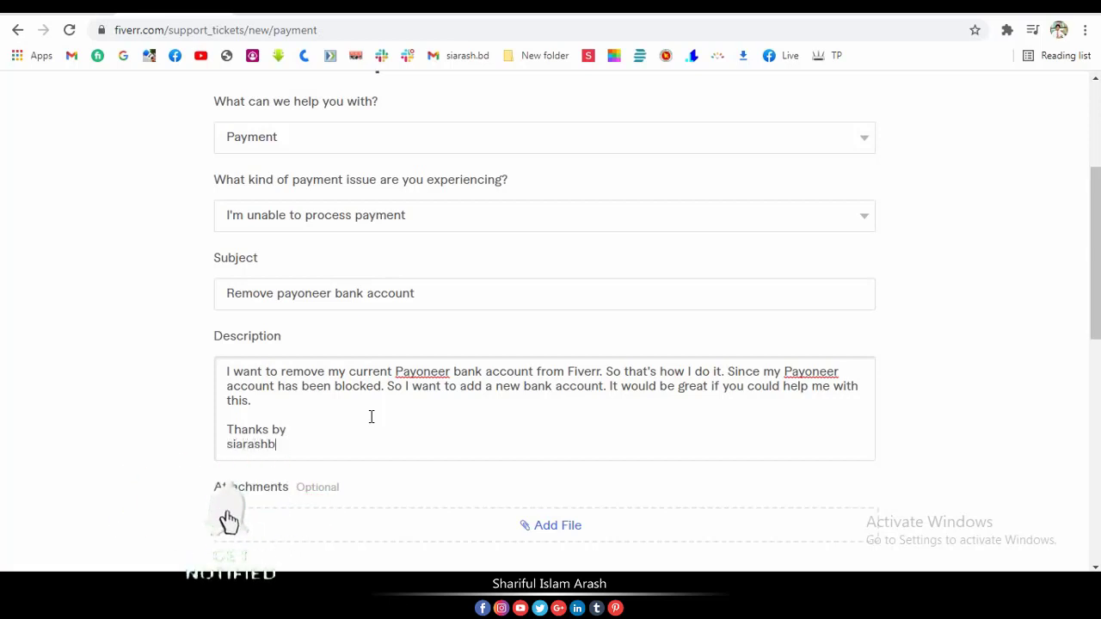
text(d)
scroll(420, 423, down, 1)
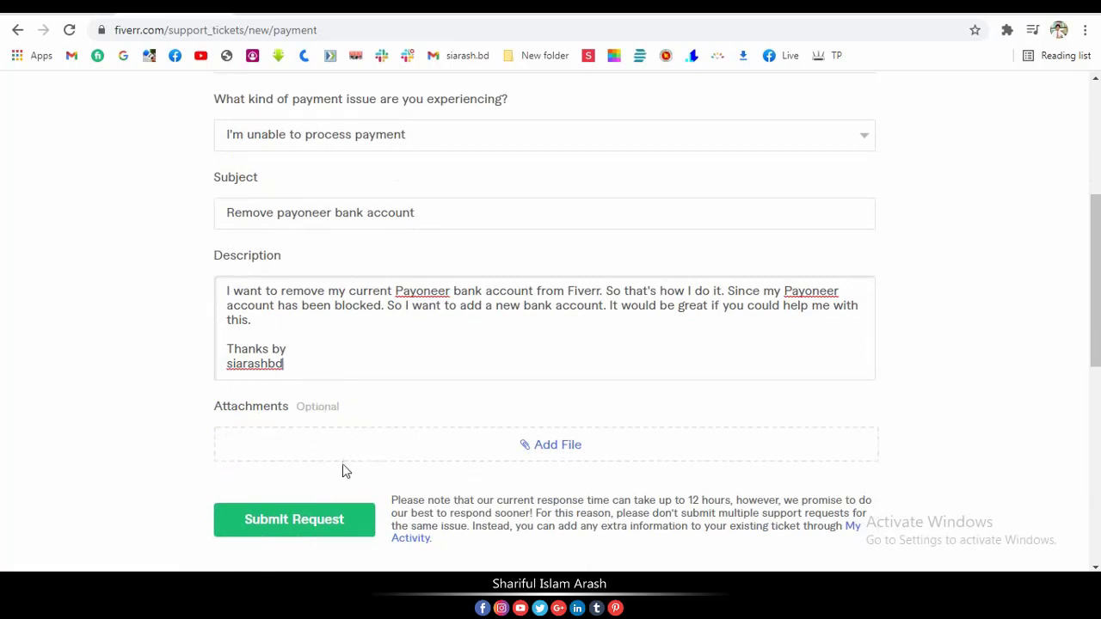
scroll(344, 481, down, 1)
scroll(321, 489, down, 1)
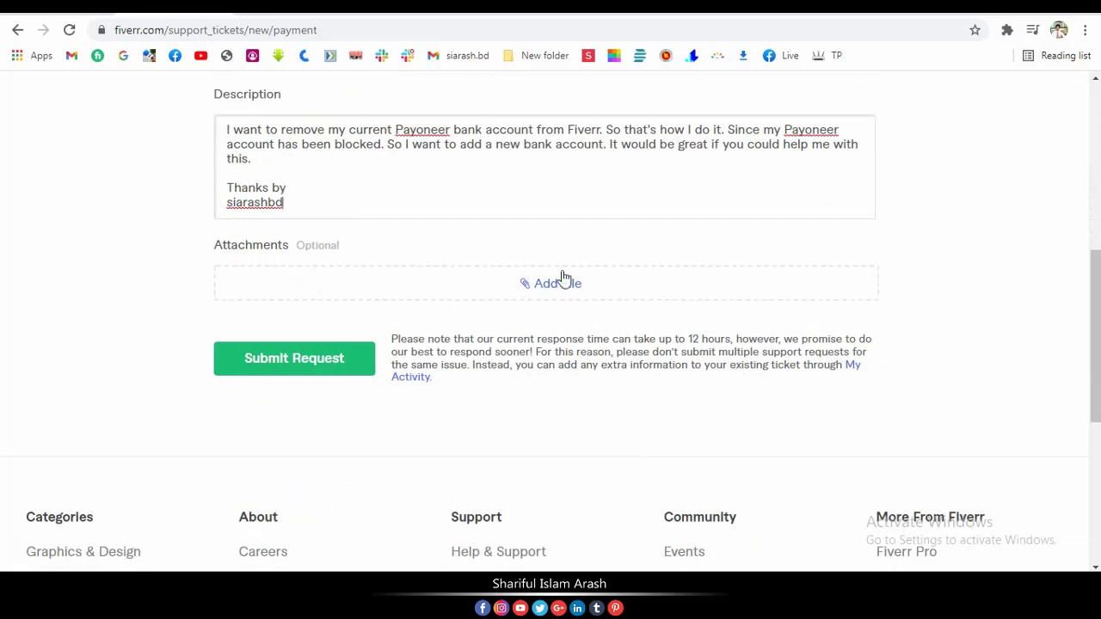
scroll(472, 305, up, 1)
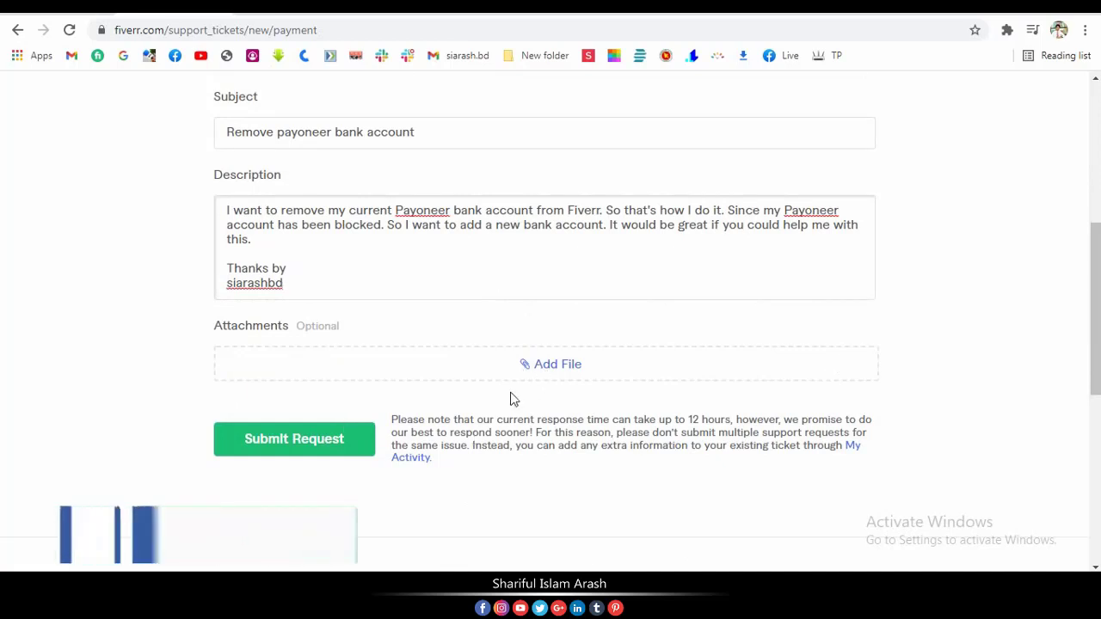
scroll(426, 411, up, 2)
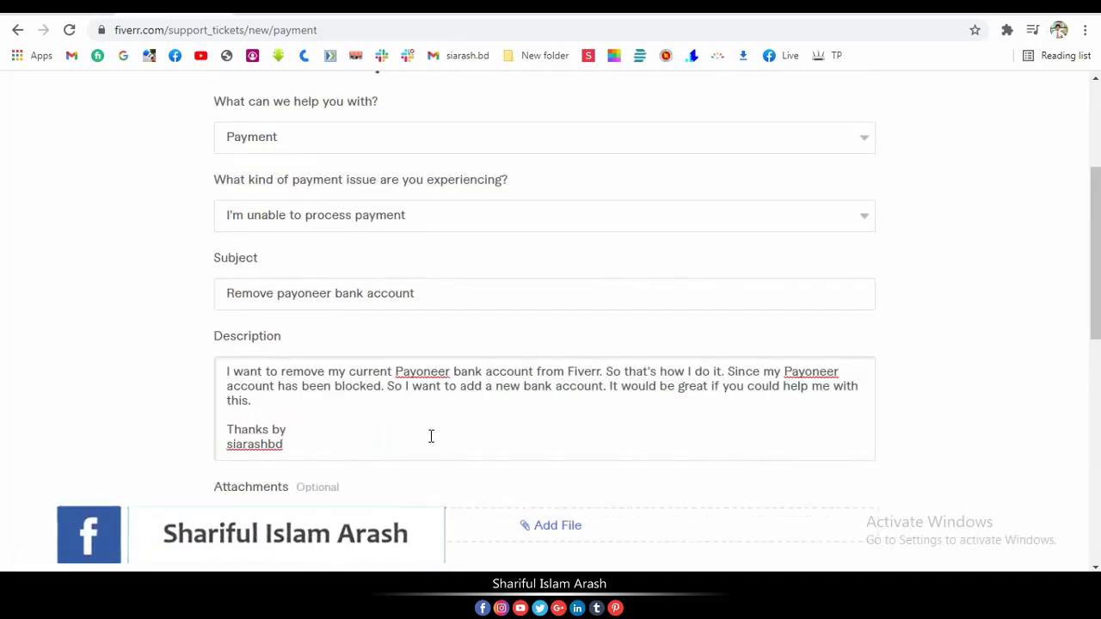
- Change the request's subject to "Remove current payoneer bank account from fiverr" and submit the support request
scroll(431, 440, down, 1)
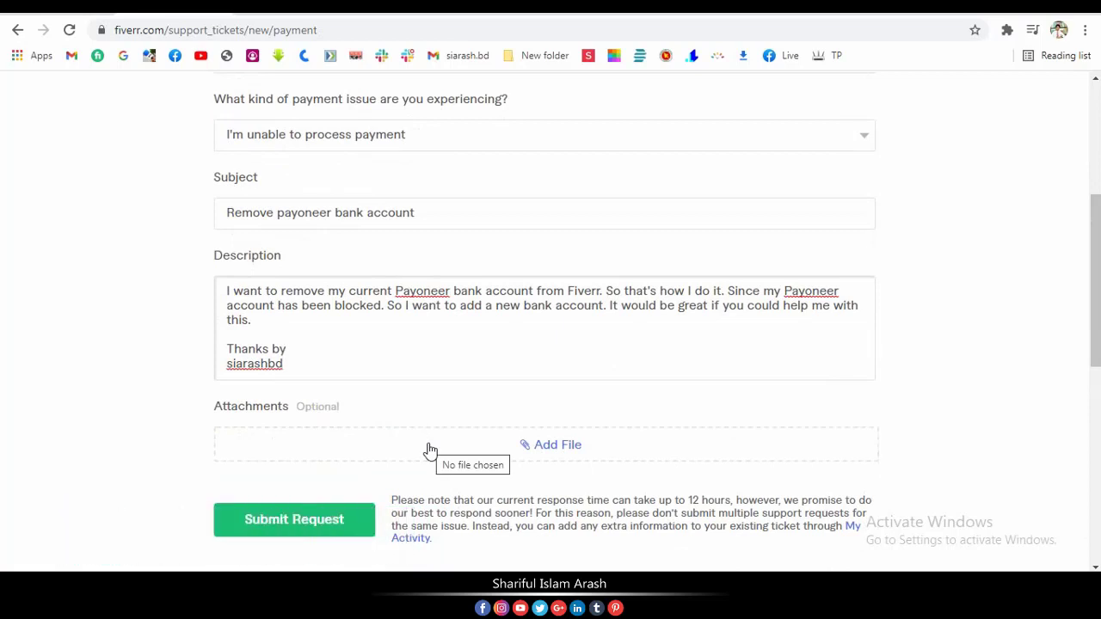
click(276, 215)
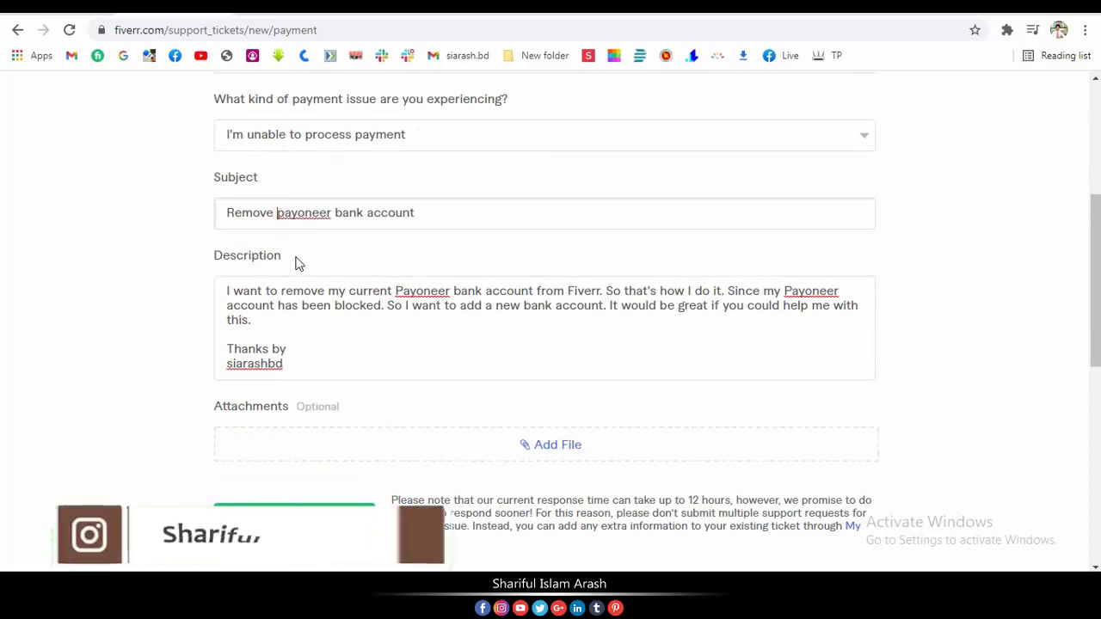
text(curre)
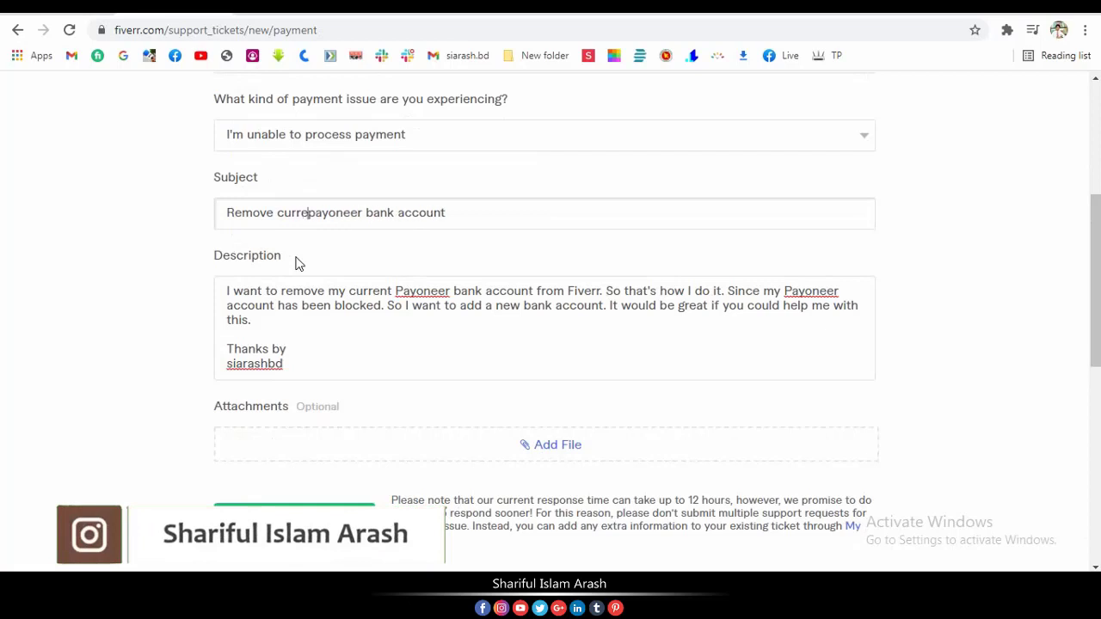
text(nt)
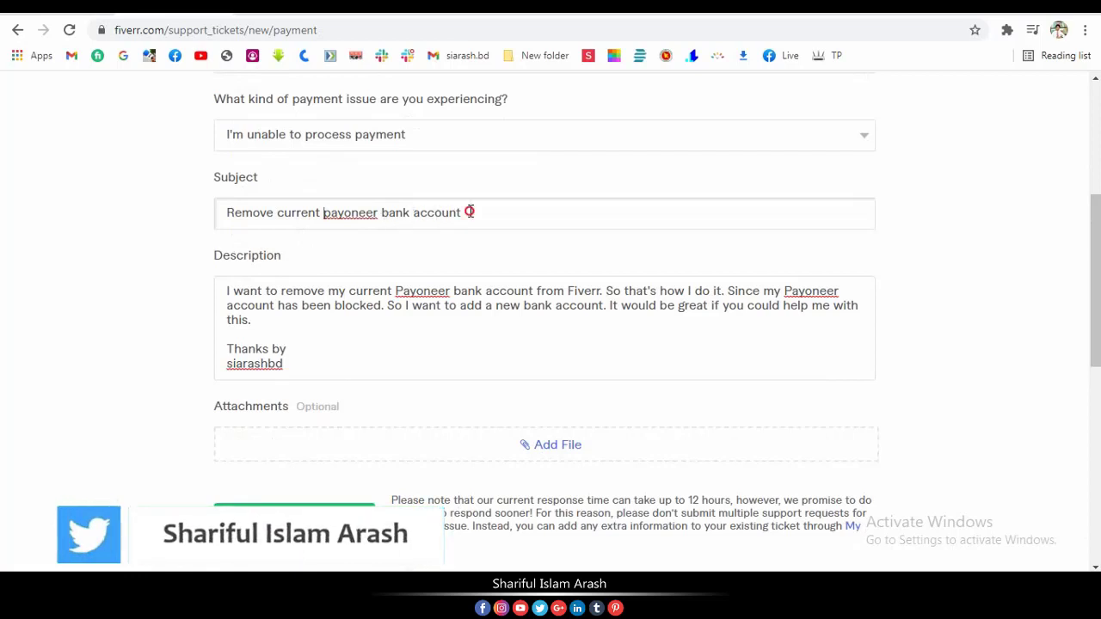
text(rom )
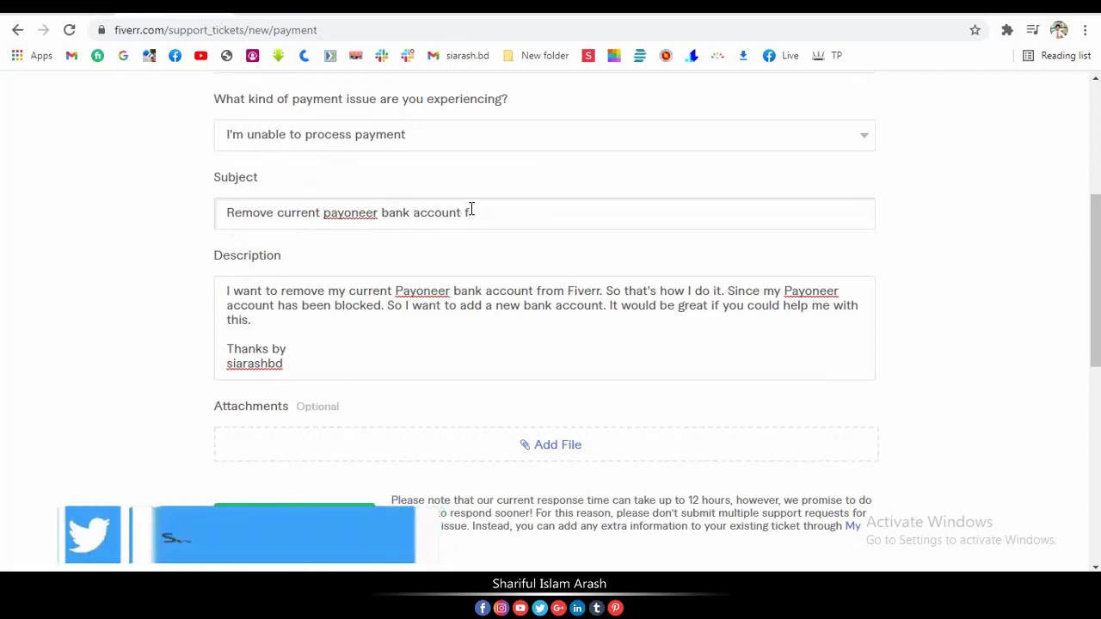
text(fiverr)
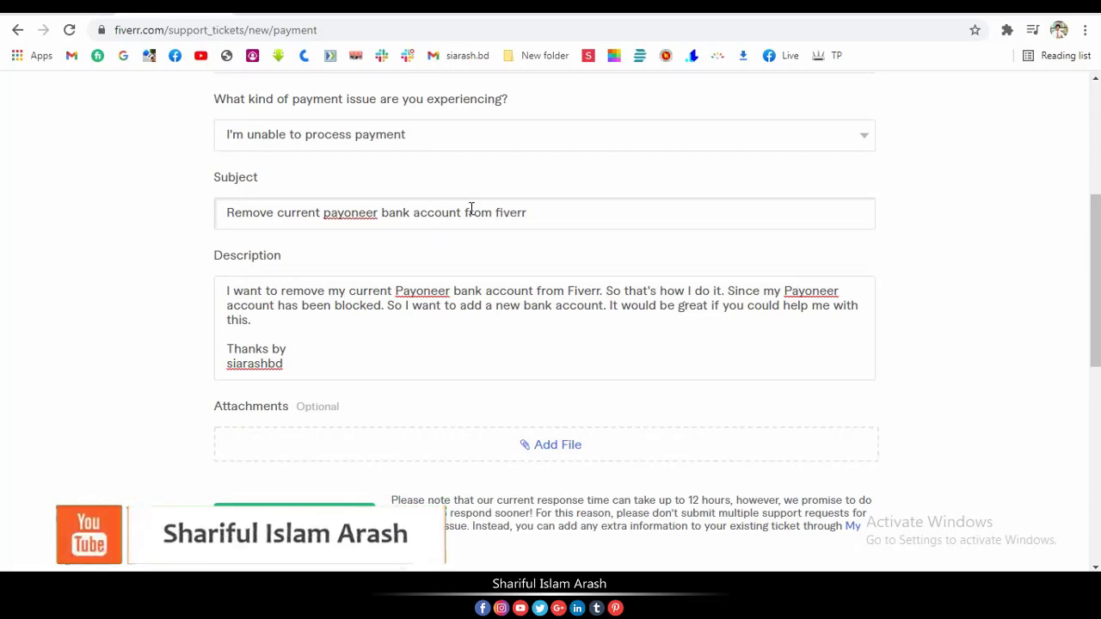
click(551, 305)
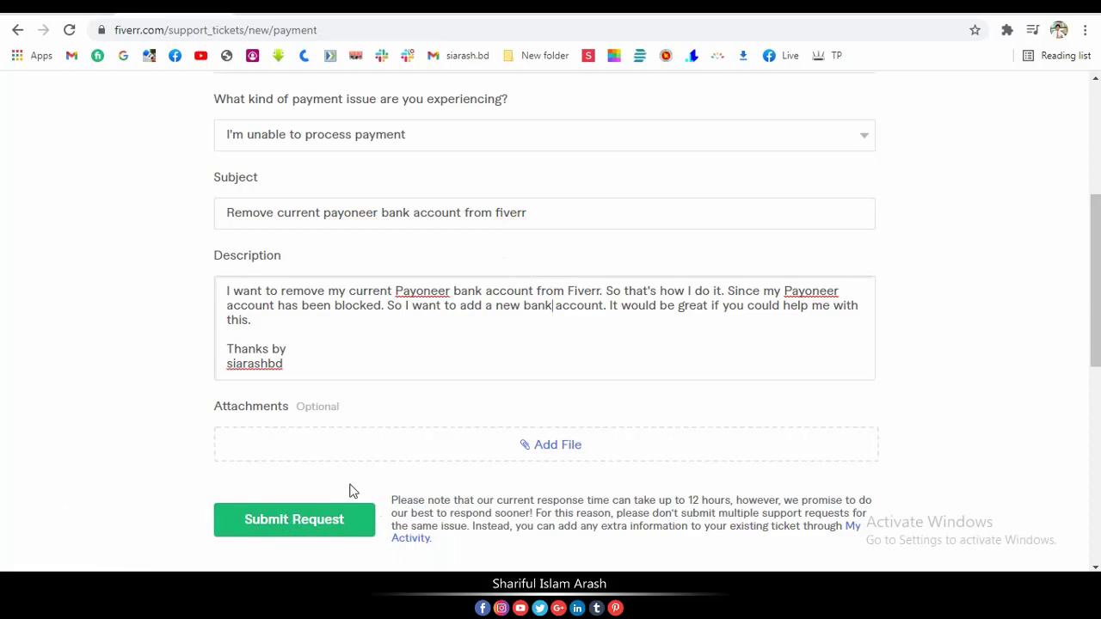
click(295, 520)
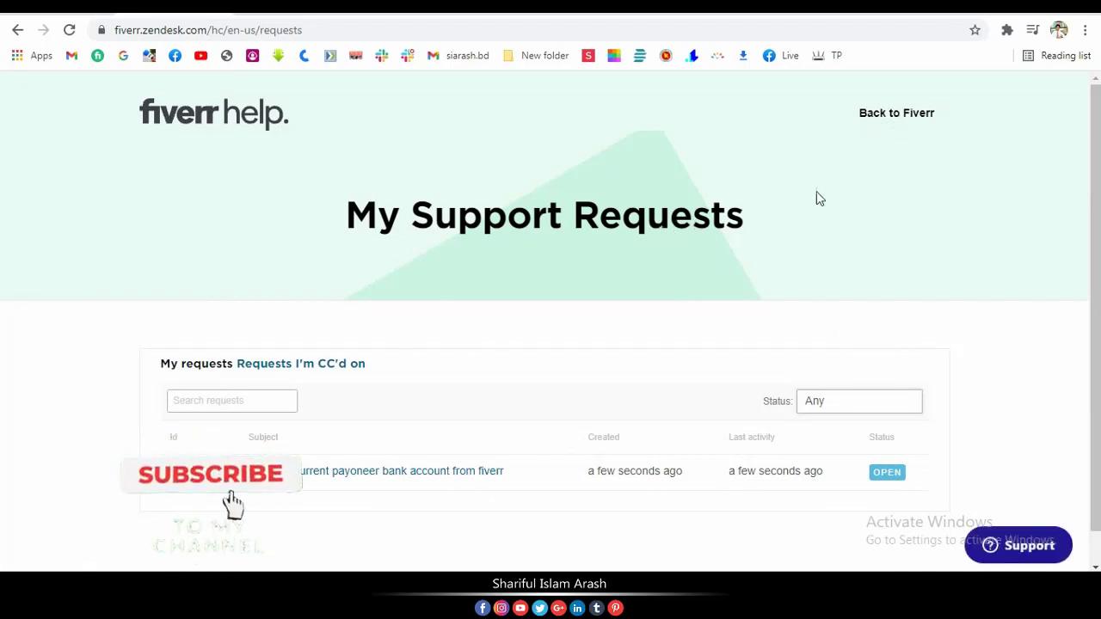
- Return from the support requests list to the Fiverr seller dashboard and open the Earnings page
click(897, 122)
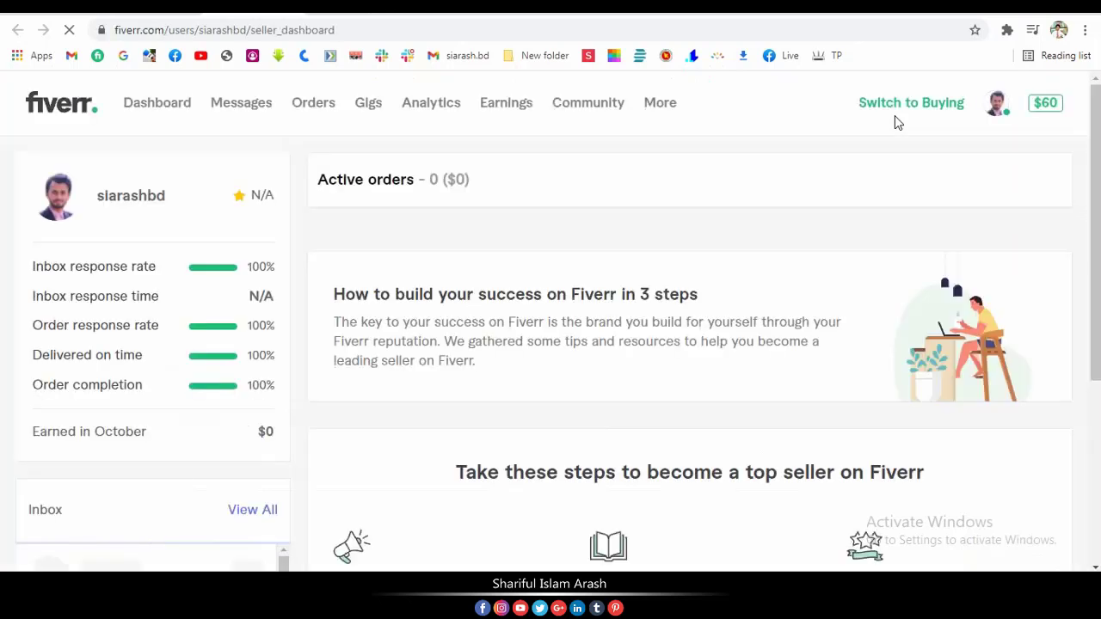
click(515, 105)
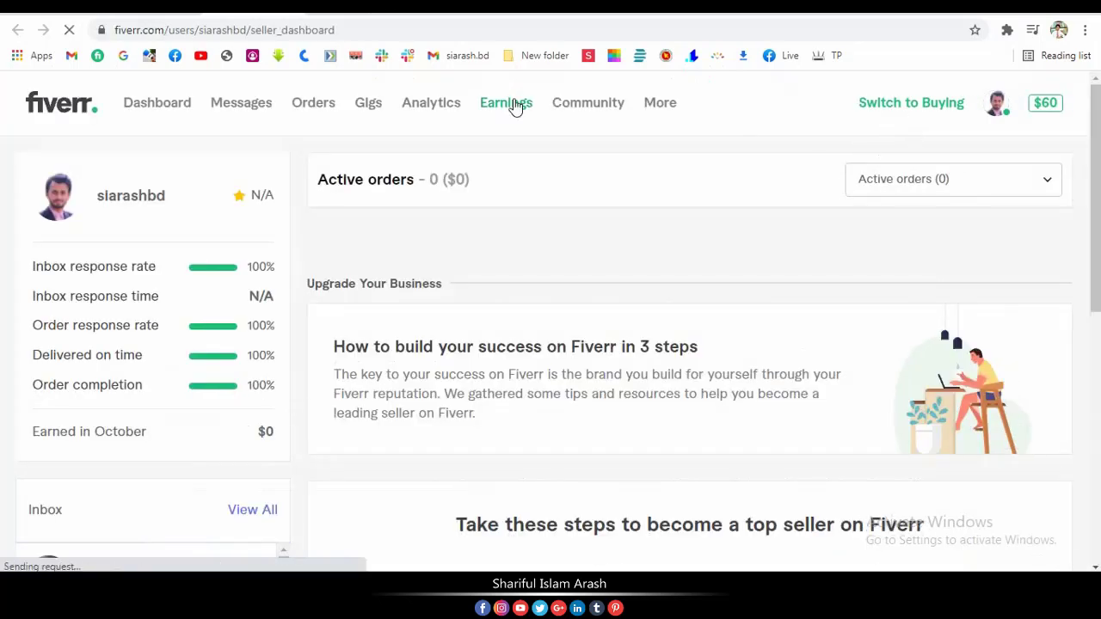